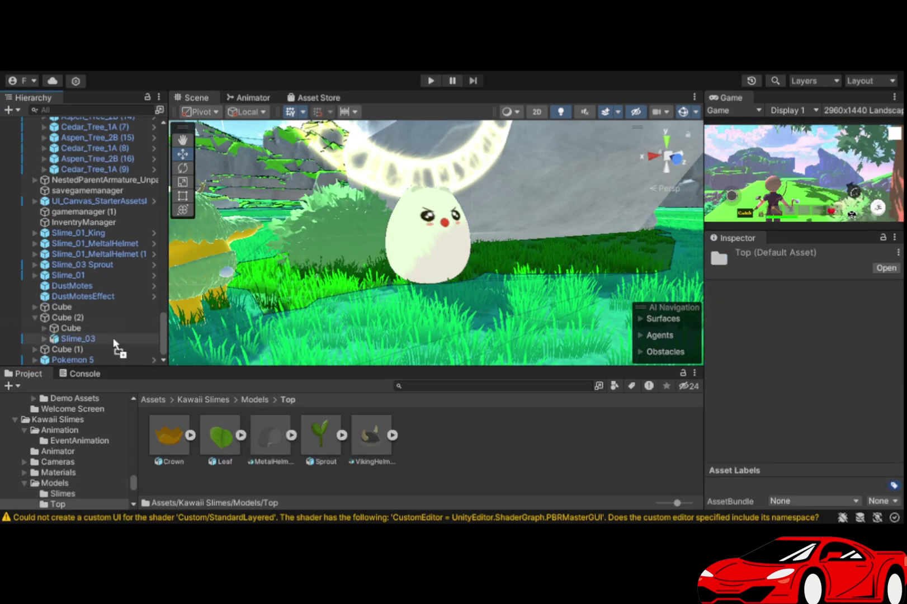
# Step: Put the Leaf hat on Slime_03 and pick the Slime 1 animator controller
pyautogui.moveTo(114, 342); pyautogui.dragTo(114, 340)
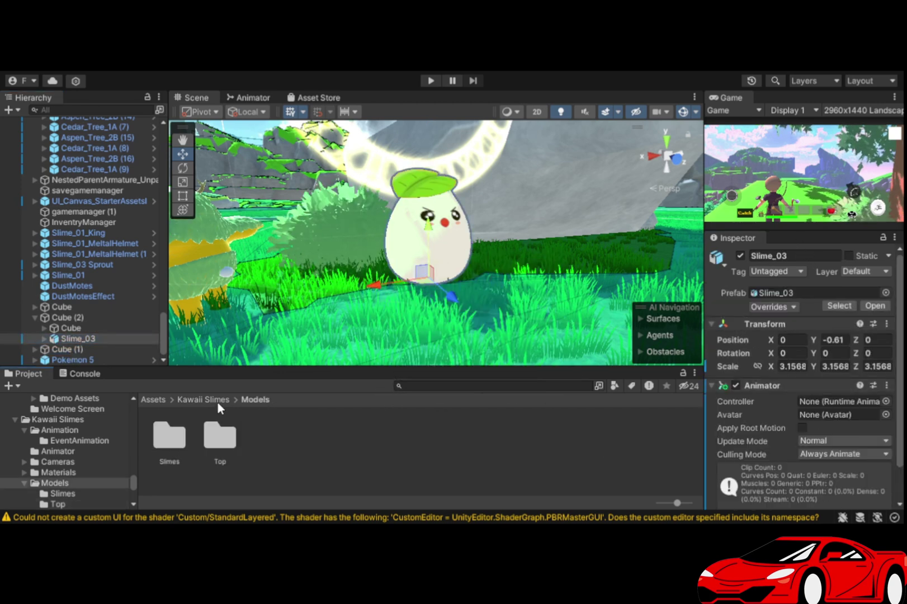
pyautogui.doubleClick(225, 436)
pyautogui.click(221, 439)
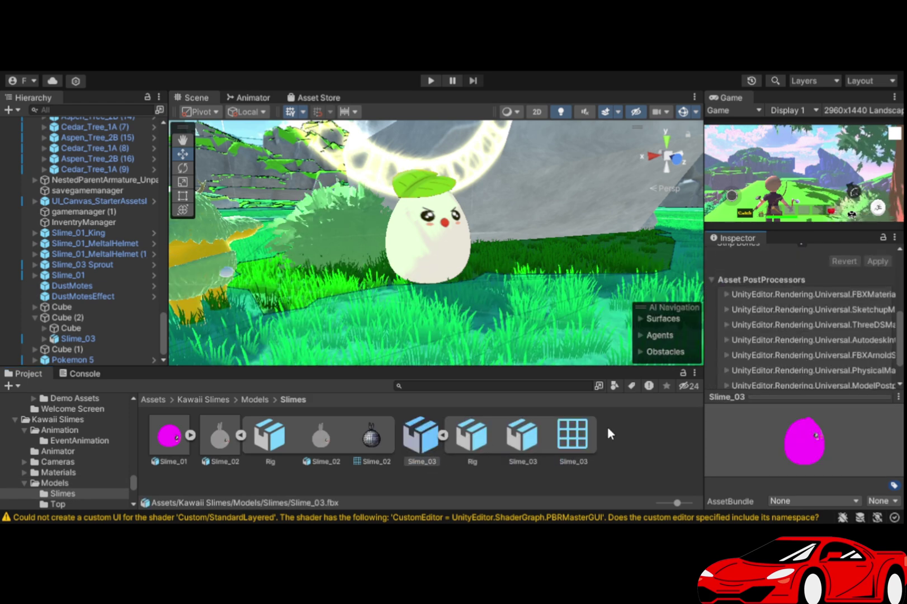
# Step: Apply the rig to generate Slime_03Avatar and assign it, with Slime 1, to Slime_03's Animator
pyautogui.scroll(3, 837, 298)
pyautogui.scroll(-1, 890, 373)
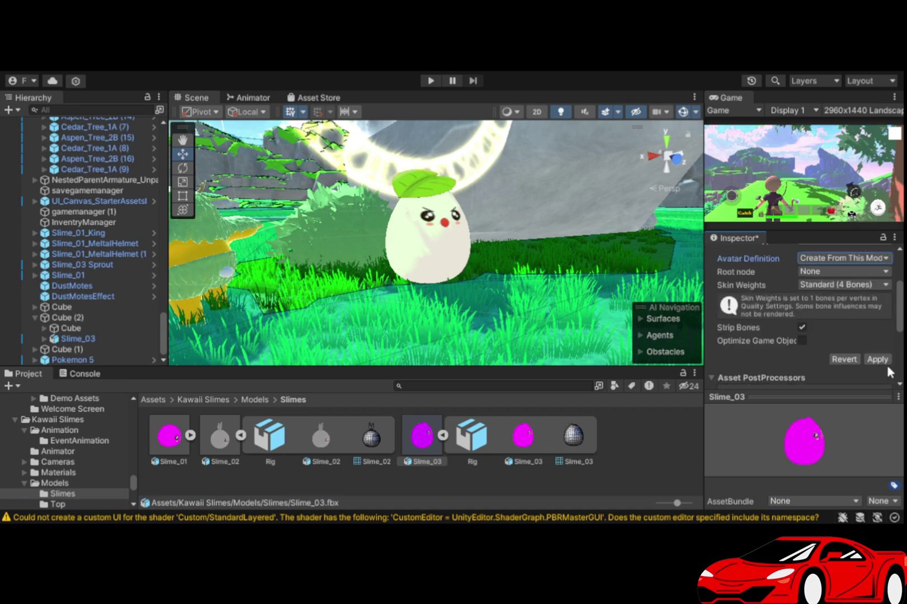
pyautogui.click(878, 358)
pyautogui.click(62, 339)
pyautogui.moveTo(810, 376); pyautogui.dragTo(816, 376)
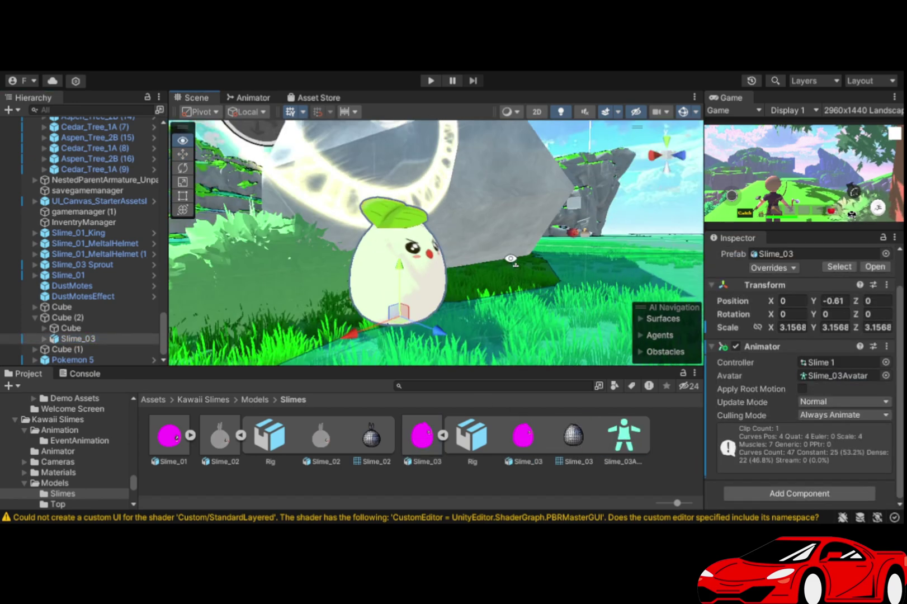
pyautogui.click(833, 362)
# Step: Open the Slime 1 state graph and preview Slime_Anim's Jump and Idle clips
pyautogui.click(259, 97)
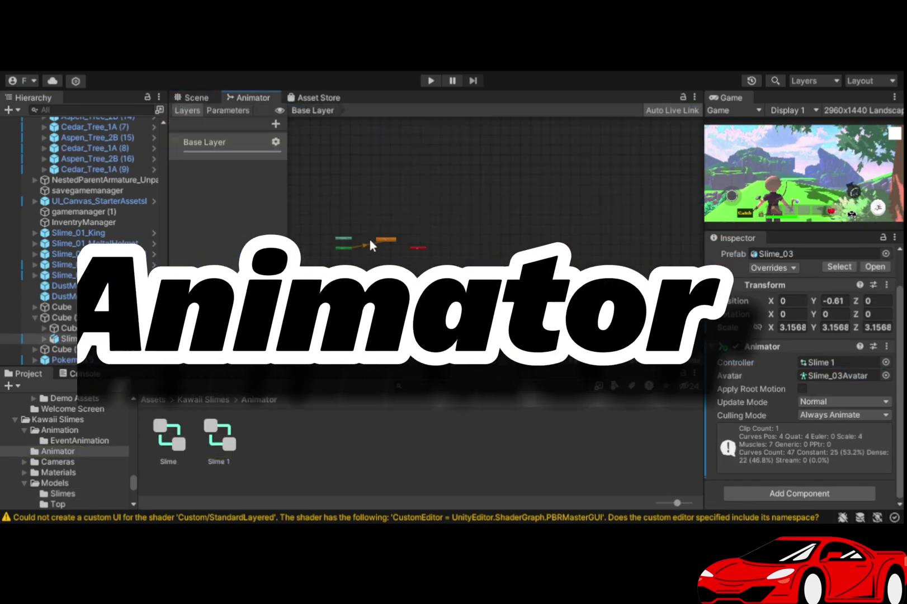
pyautogui.click(369, 239)
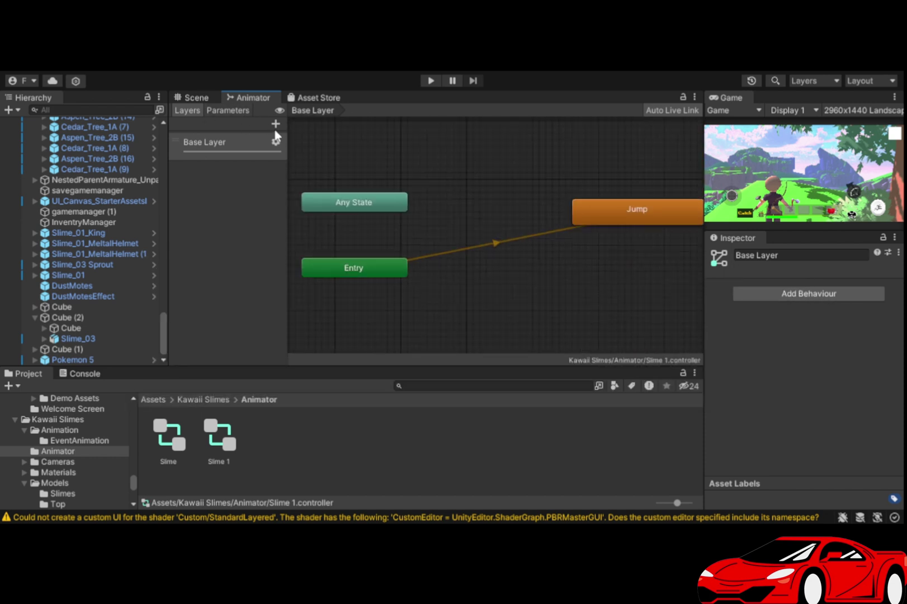
pyautogui.click(59, 430)
pyautogui.click(220, 436)
pyautogui.click(806, 290)
pyautogui.click(732, 345)
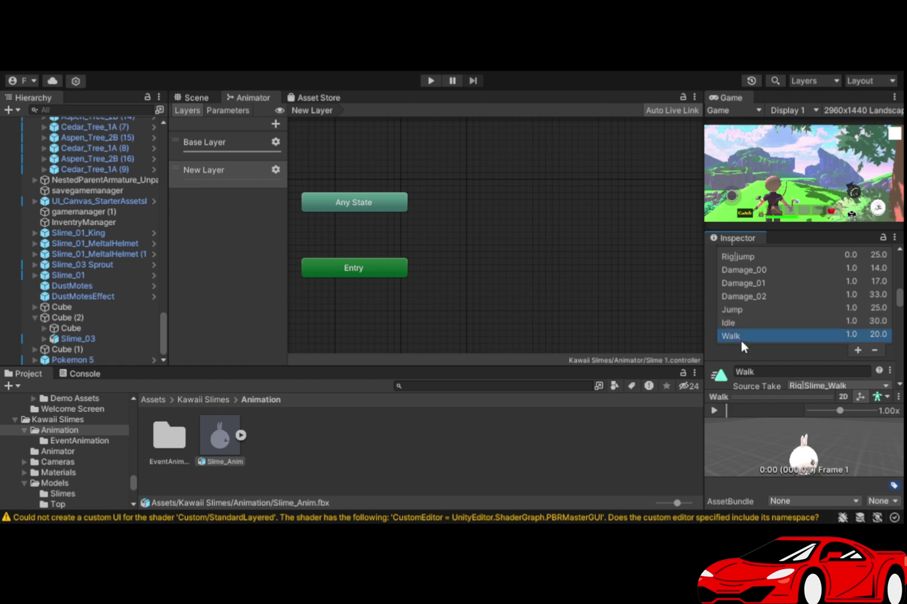
pyautogui.click(728, 322)
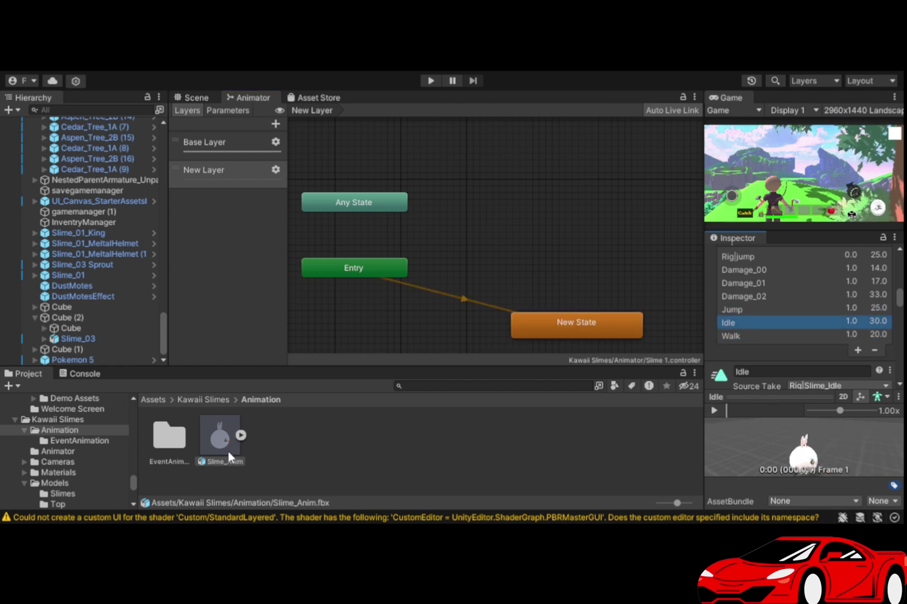
# Step: Add Slime_Anim's Idle clip to the graph as a new state, then start the game
pyautogui.click(241, 435)
pyautogui.click(456, 443)
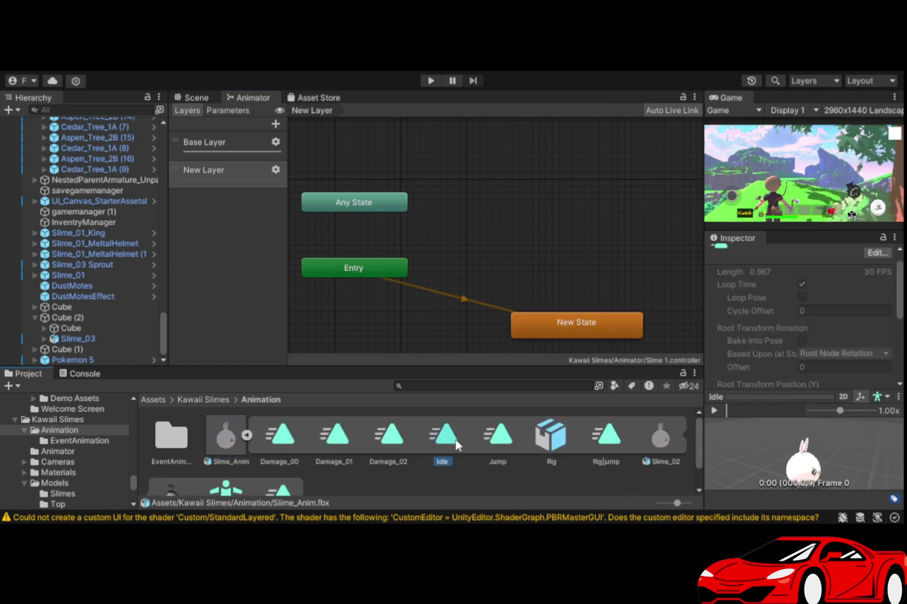
pyautogui.moveTo(456, 443); pyautogui.dragTo(565, 244)
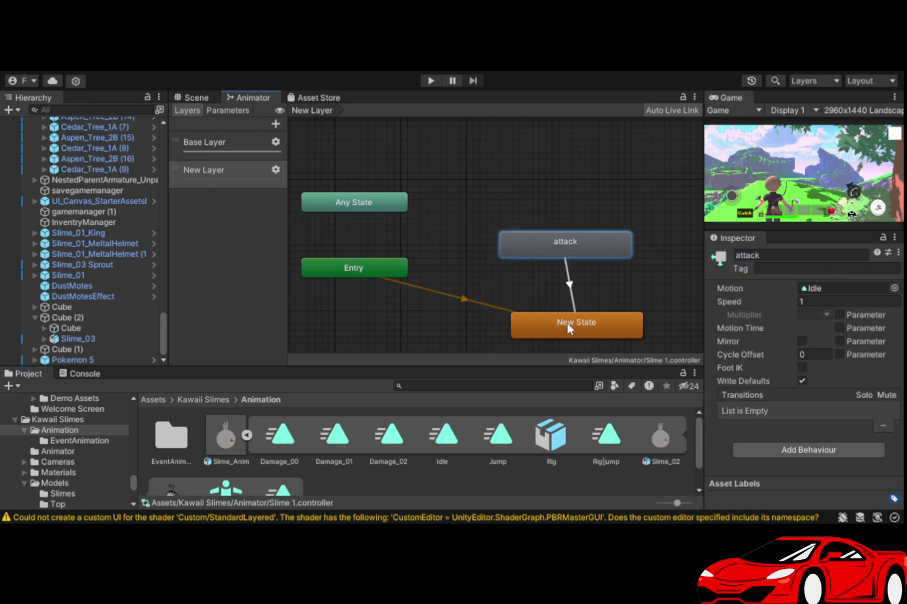
pyautogui.click(429, 81)
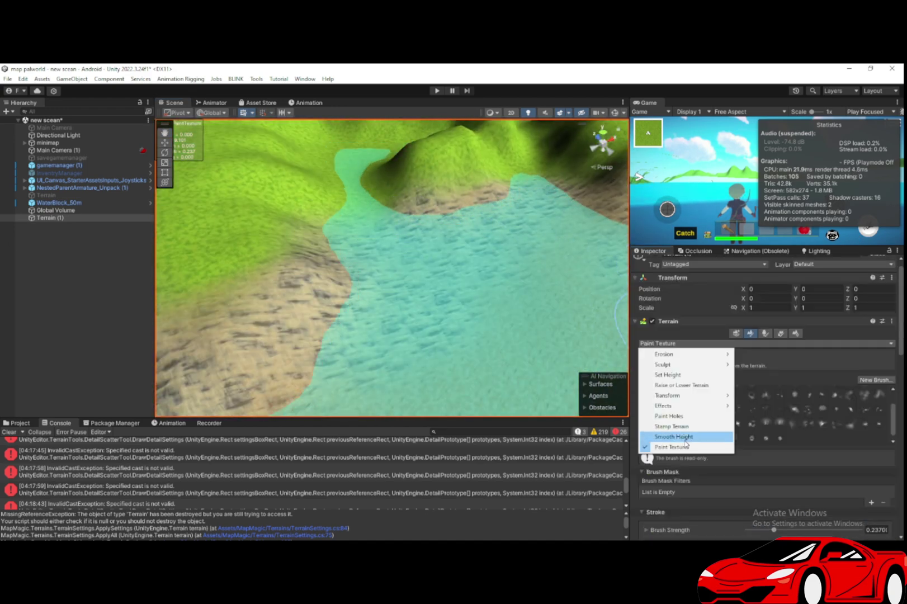
# Step: Set the terrain brush to Smooth Height, then strike the purple crystal with the pickaxe in-game
pyautogui.click(685, 439)
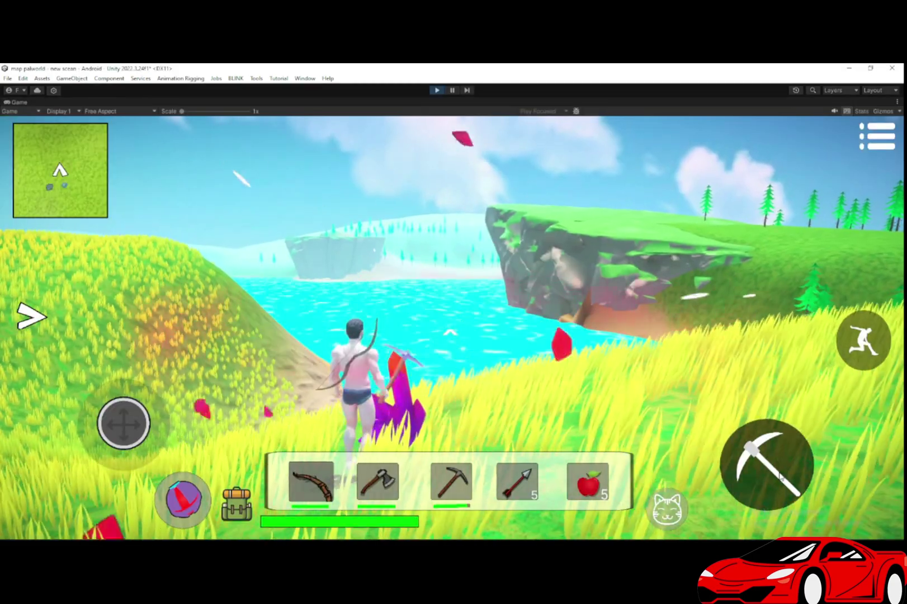
pyautogui.click(781, 475)
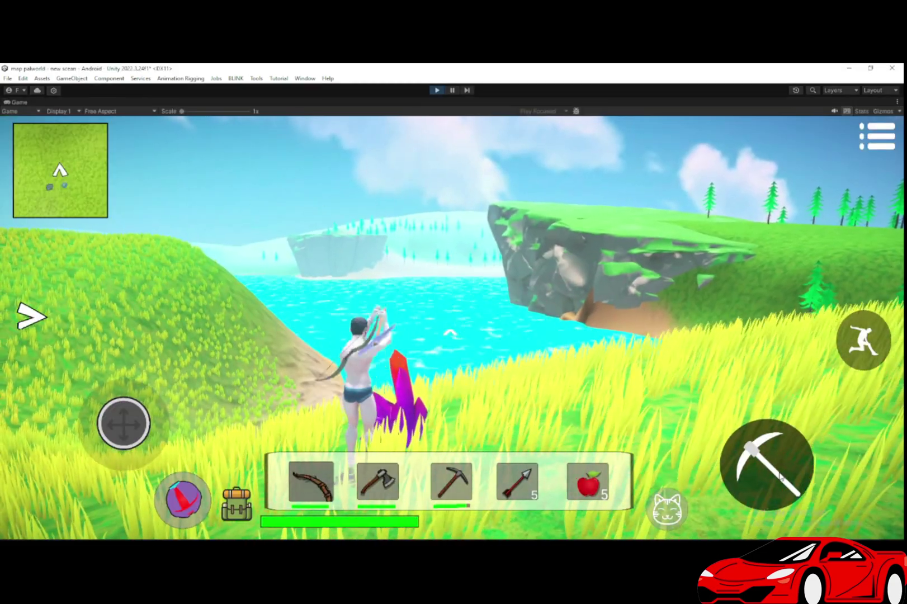
# Step: Turn toward the grassy hills and mine the blue and grey rocks with the pickaxe
pyautogui.moveTo(781, 475); pyautogui.dragTo(566, 388)
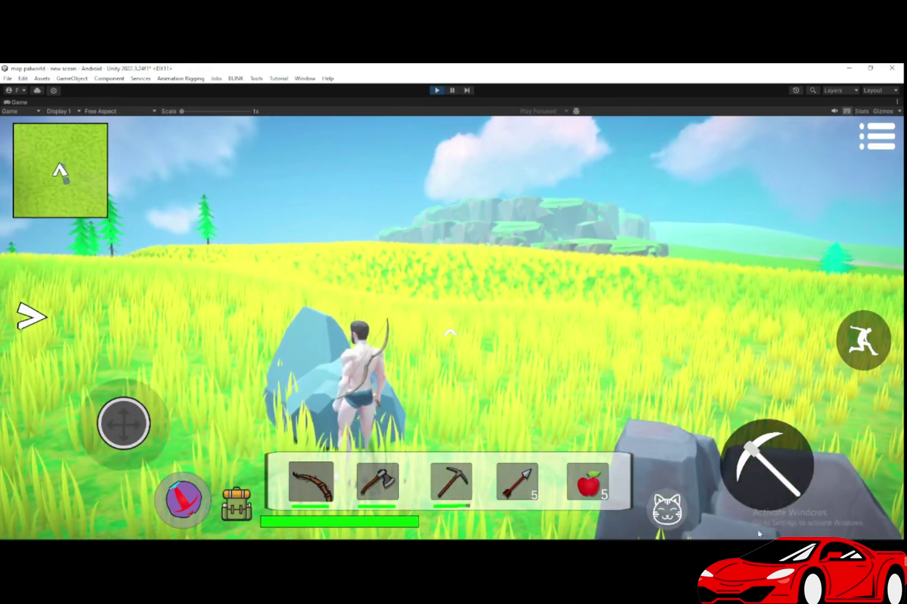
pyautogui.click(749, 481)
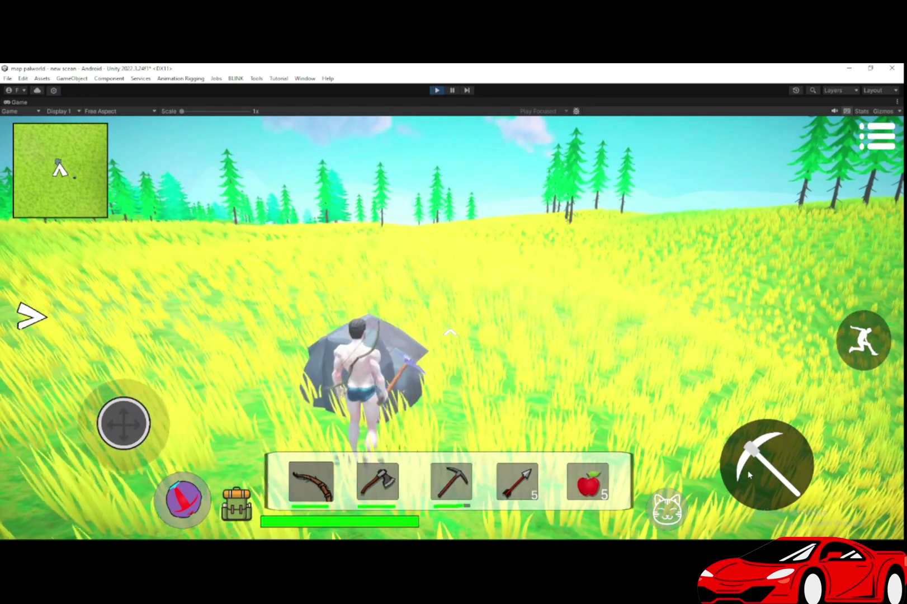
pyautogui.click(748, 474)
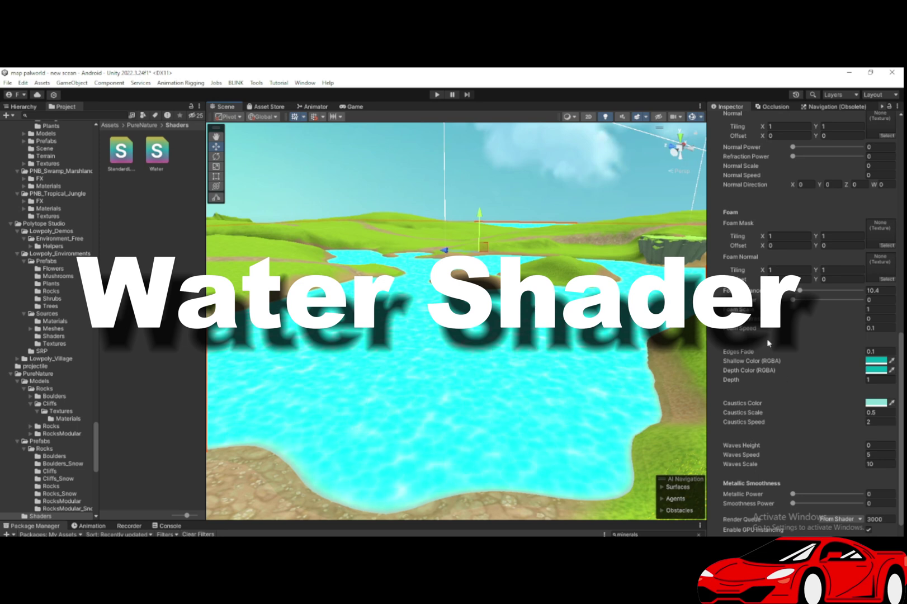
# Step: Lower the water's Foam Distance and raise Foam Power to 0.309 for white foam
pyautogui.moveTo(798, 296); pyautogui.dragTo(803, 293)
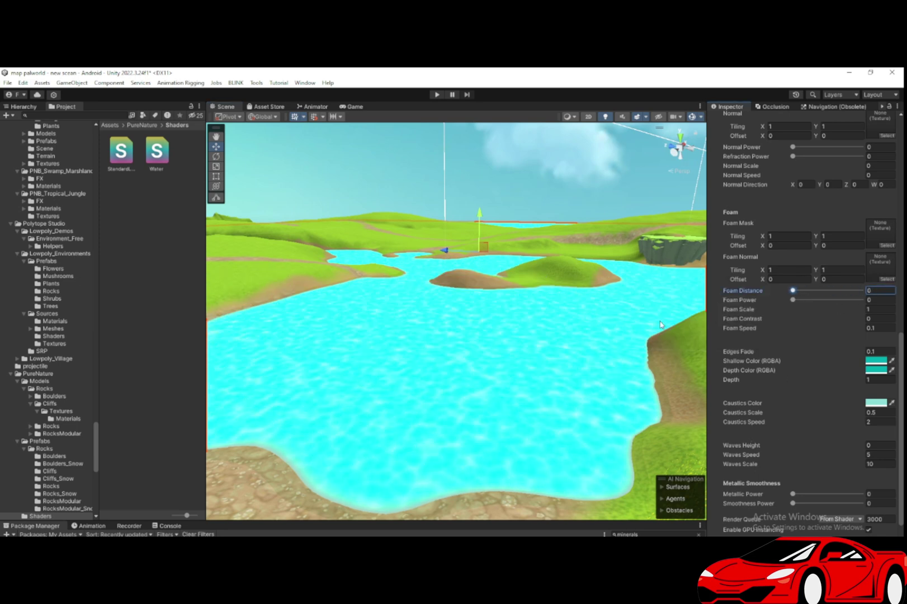
pyautogui.moveTo(809, 302)
pyautogui.mouseDown()
pyautogui.moveTo(822, 301)
pyautogui.moveTo(781, 311)
pyautogui.moveTo(801, 305)
pyautogui.mouseUp()
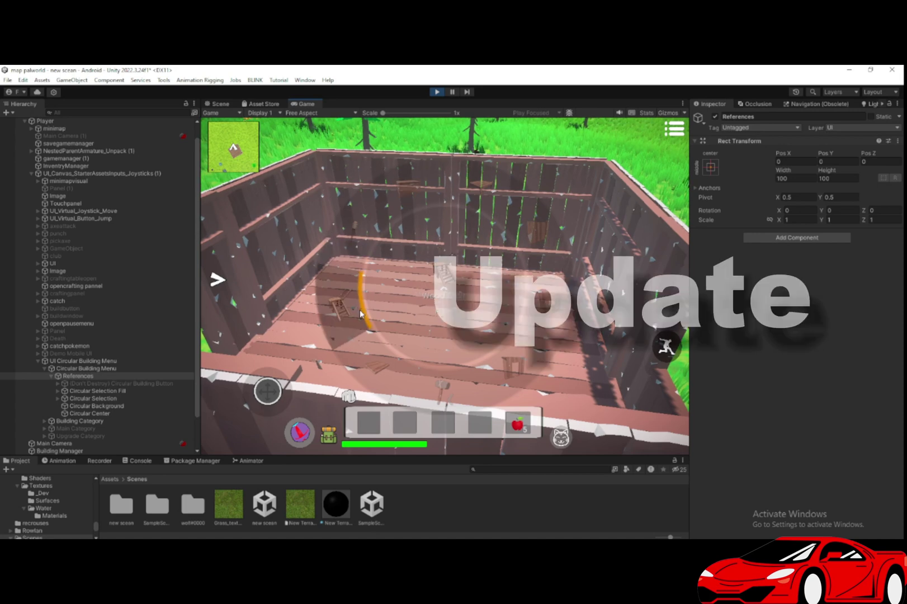
# Step: Choose a ladder, rotate its placement preview, and walk toward the hill and water
pyautogui.click(361, 314)
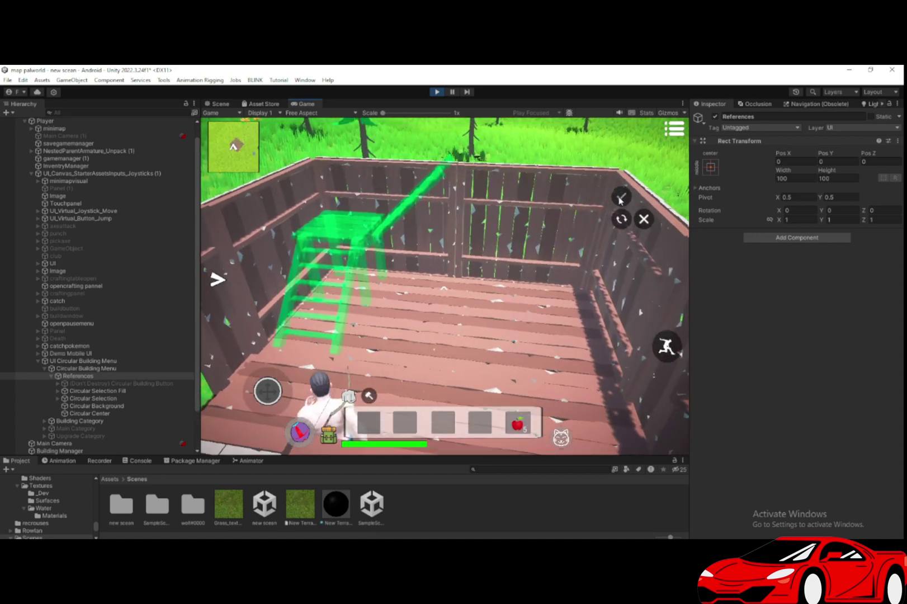
pyautogui.click(627, 220)
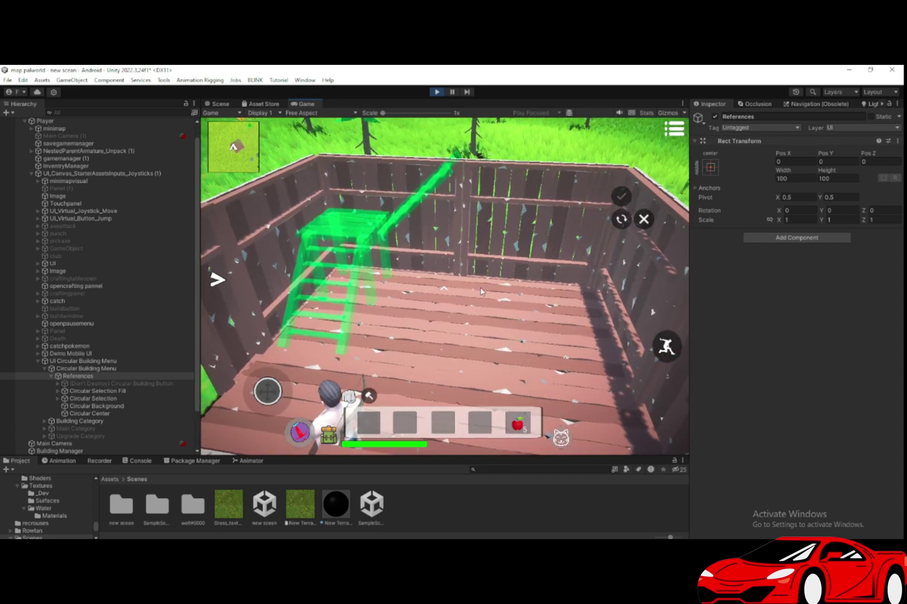
pyautogui.press('w')
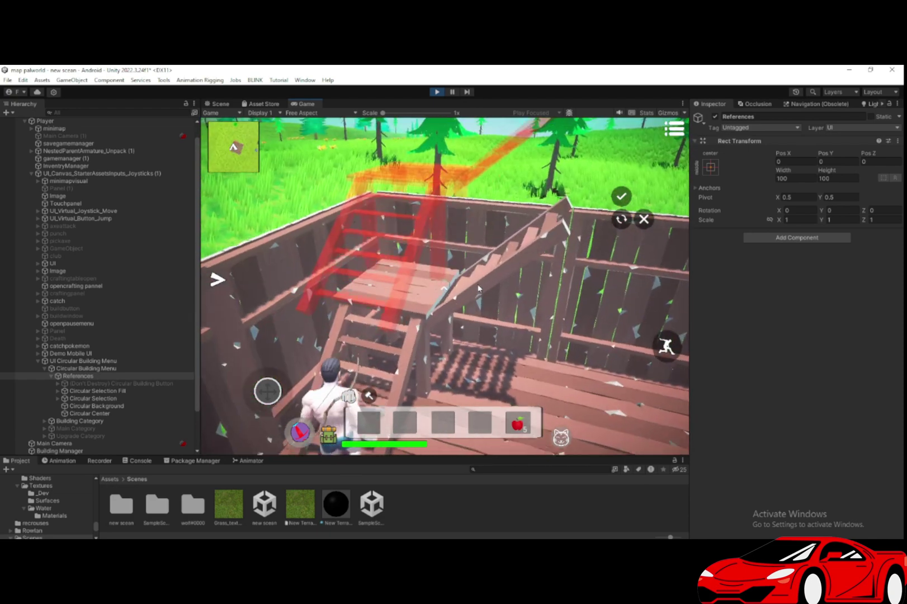
pyautogui.moveTo(494, 282); pyautogui.dragTo(306, 432)
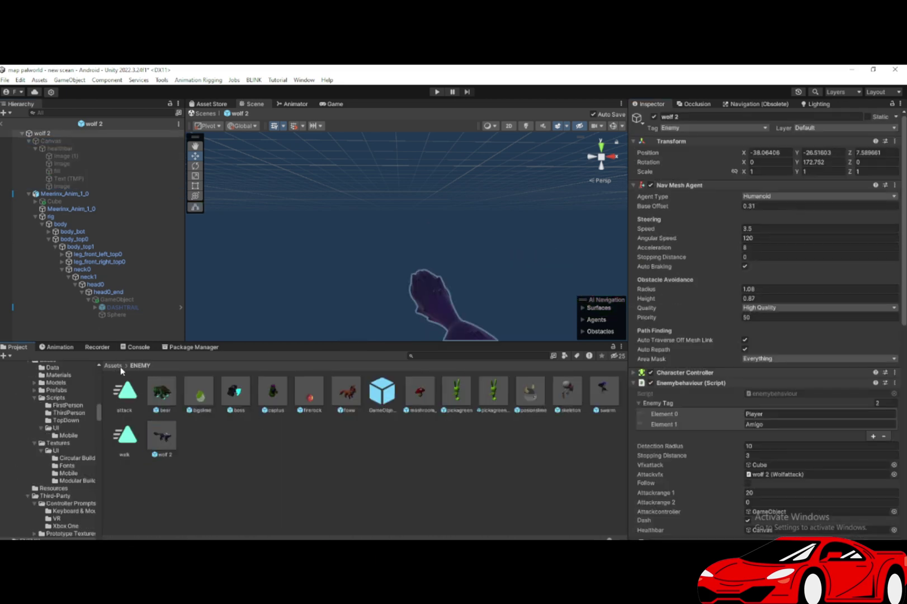
# Step: Open the friendwolf prefab and disable the Canvas holding its health bar
pyautogui.click(84, 149)
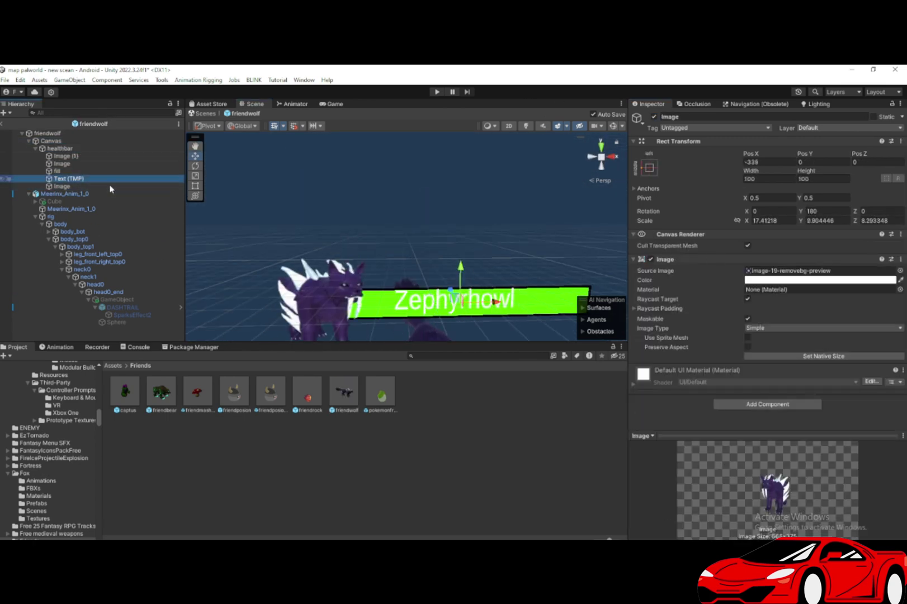
pyautogui.click(343, 307)
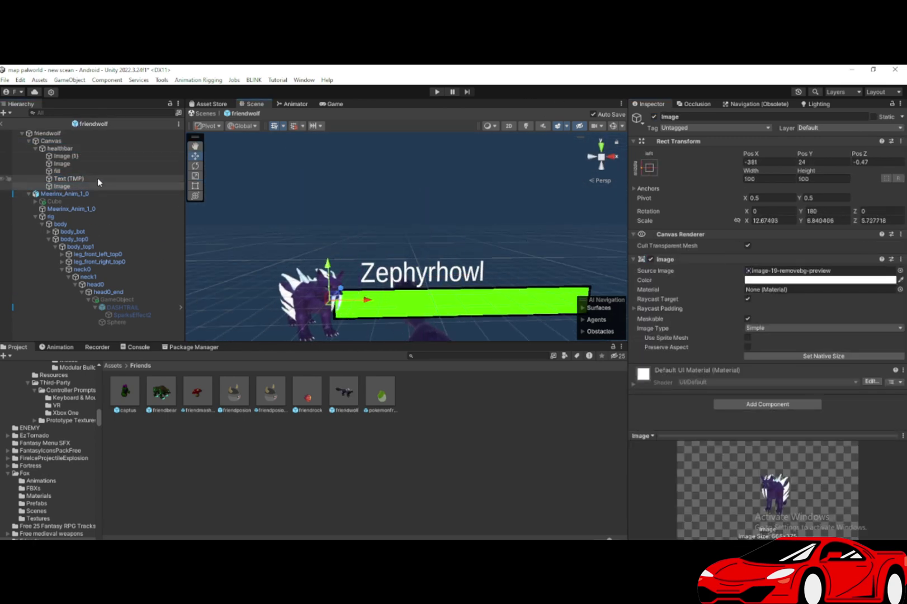
pyautogui.click(122, 142)
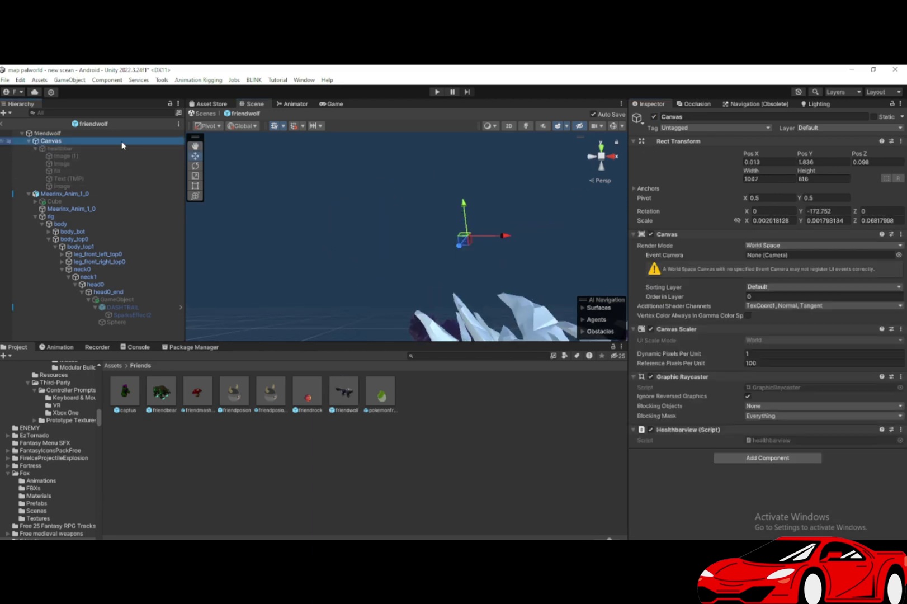
pyautogui.click(654, 116)
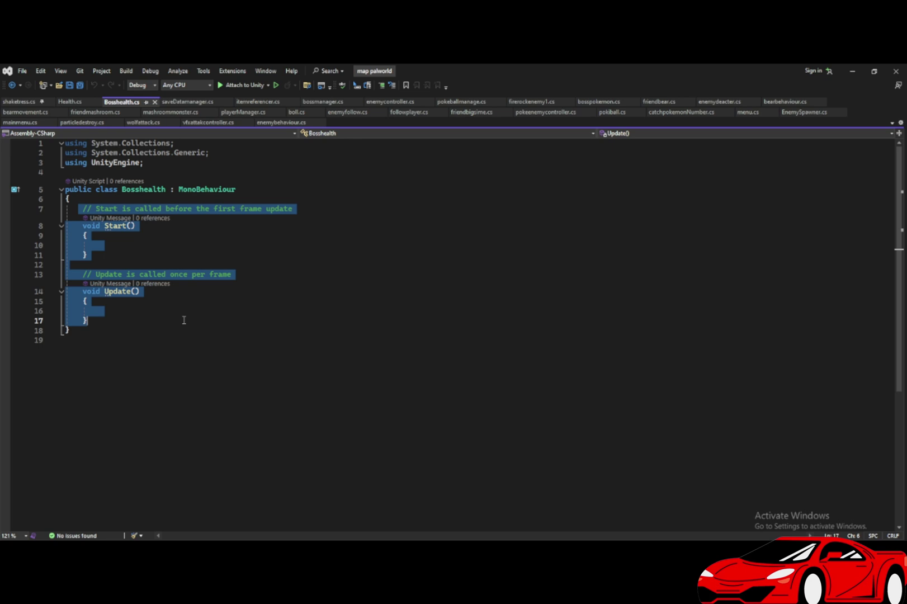
# Step: Paste code into the boss script and start a using directive at the top
pyautogui.hotkey('ctrl', 'v')
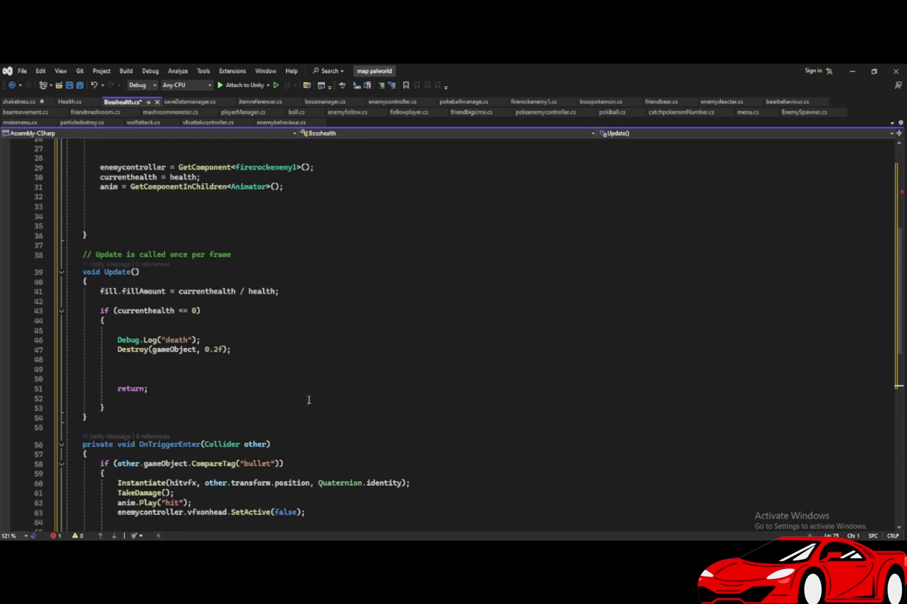
pyautogui.scroll(10, 166, 164)
pyautogui.click(166, 164)
pyautogui.press('Return')
pyautogui.write('usi')
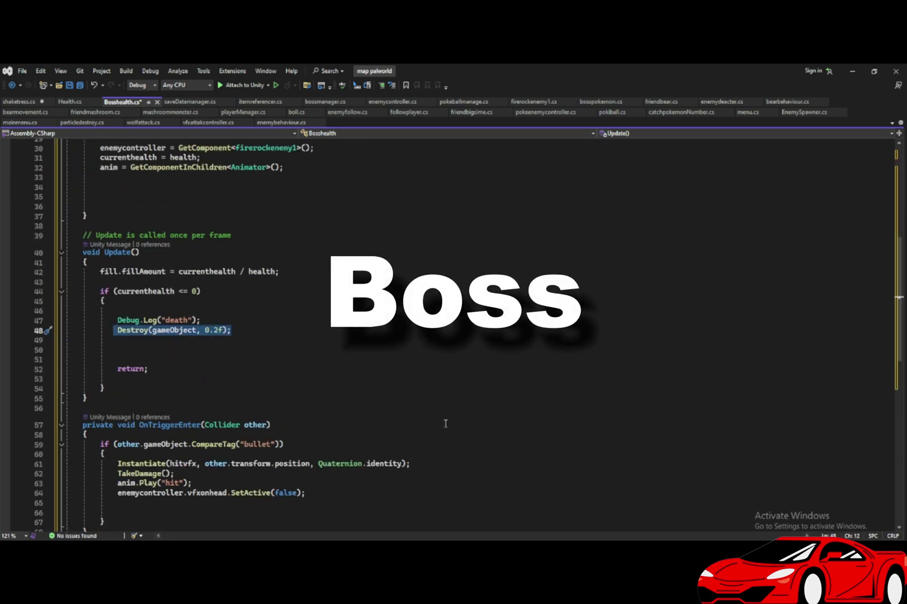
pyautogui.scroll(-4, 280, 362)
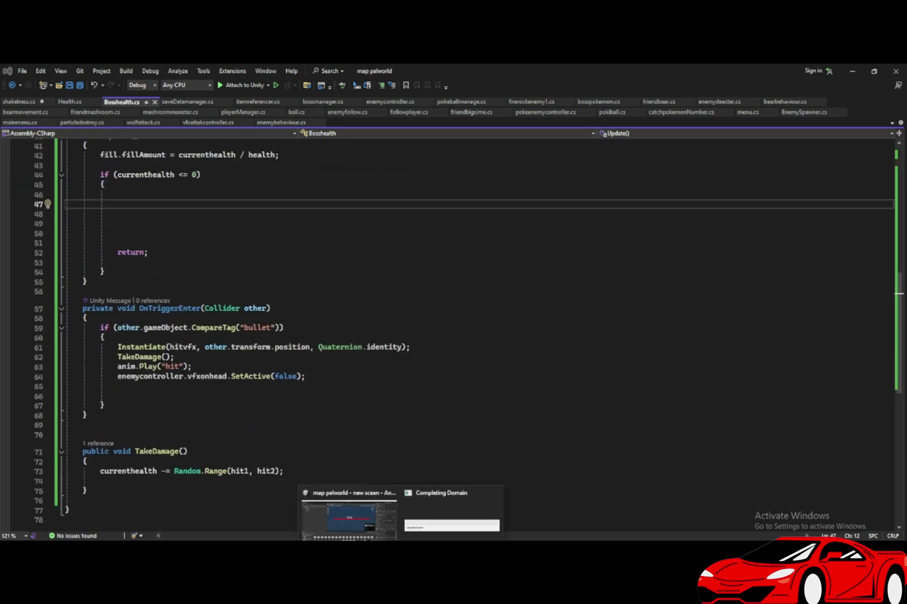
pyautogui.click(349, 519)
pyautogui.write('public Bosshealth health;')
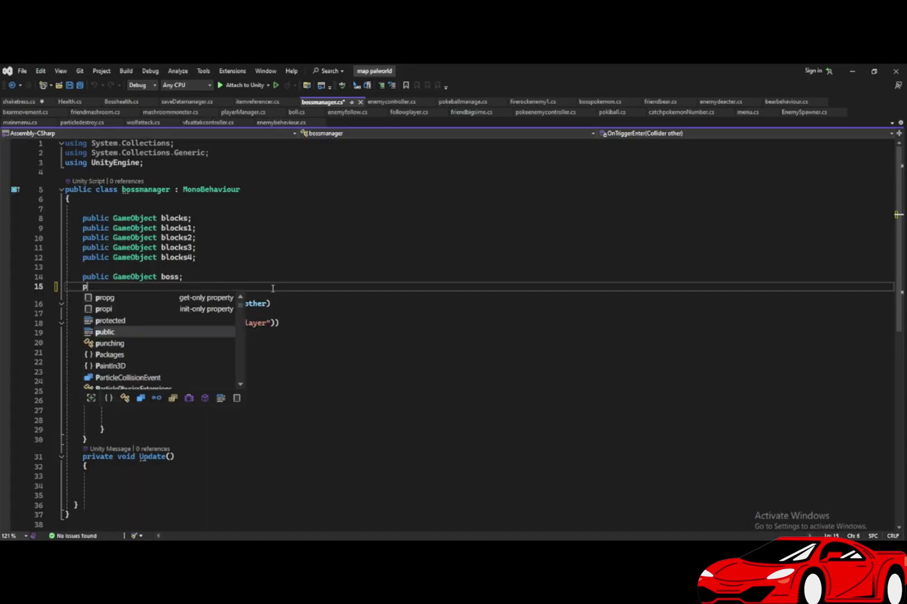
# Step: Add a currenthealth statement inside the Update method
pyautogui.scroll(-6, 273, 288)
pyautogui.click(143, 303)
pyautogui.write('is')
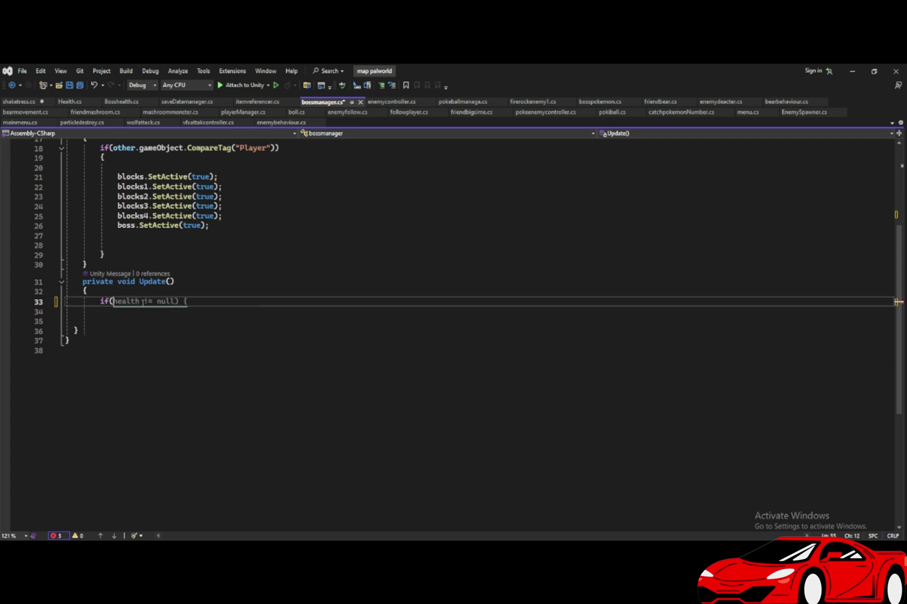
pyautogui.write('s')
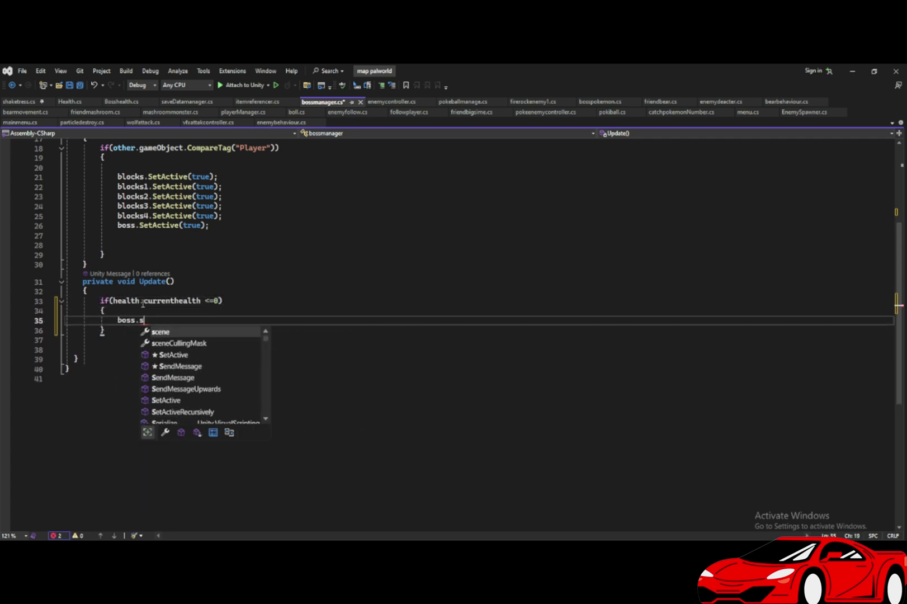
pyautogui.press('space')
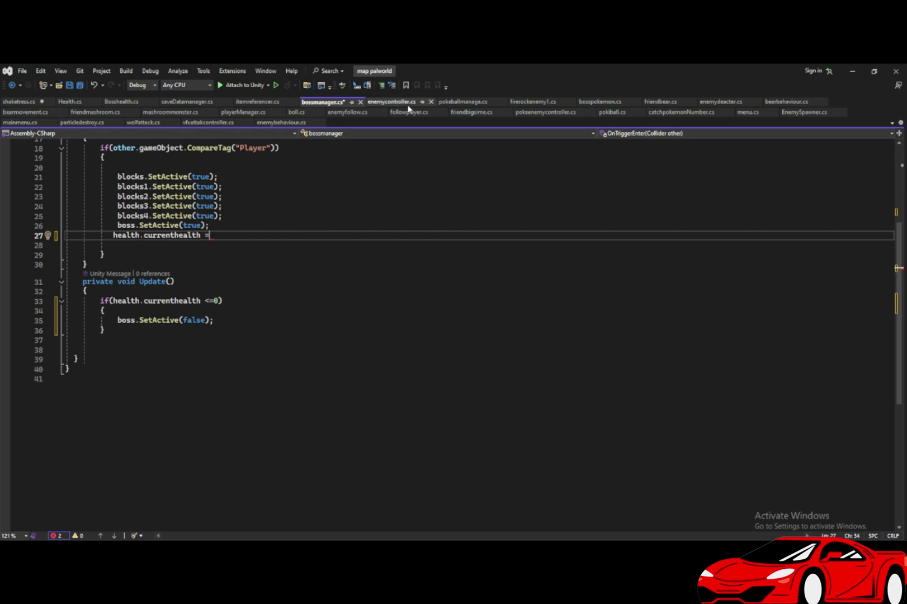
# Step: Call SetActive(false) to hide the boss when its health reaches zero
pyautogui.scroll(2, 431, 268)
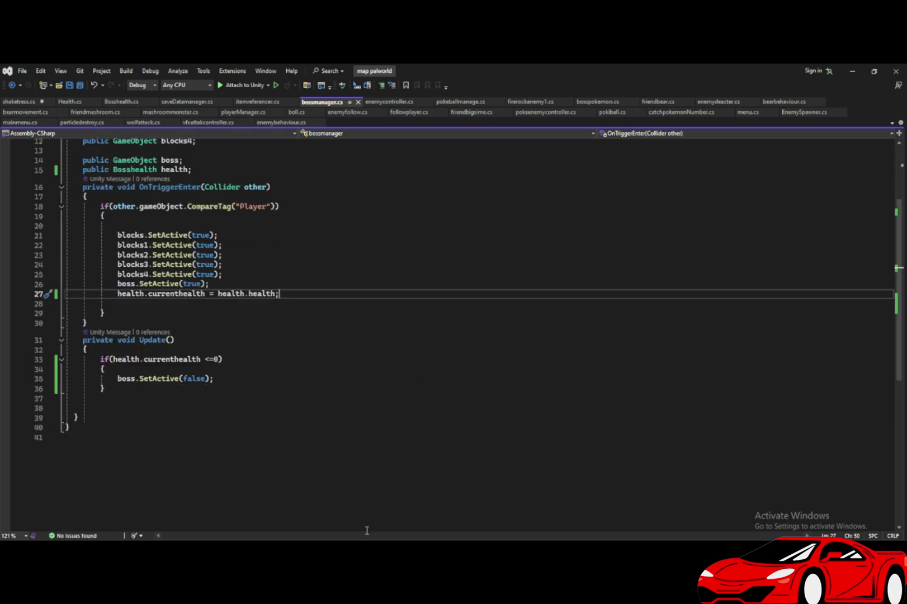
pyautogui.scroll(4, 448, 335)
pyautogui.scroll(-2, 148, 287)
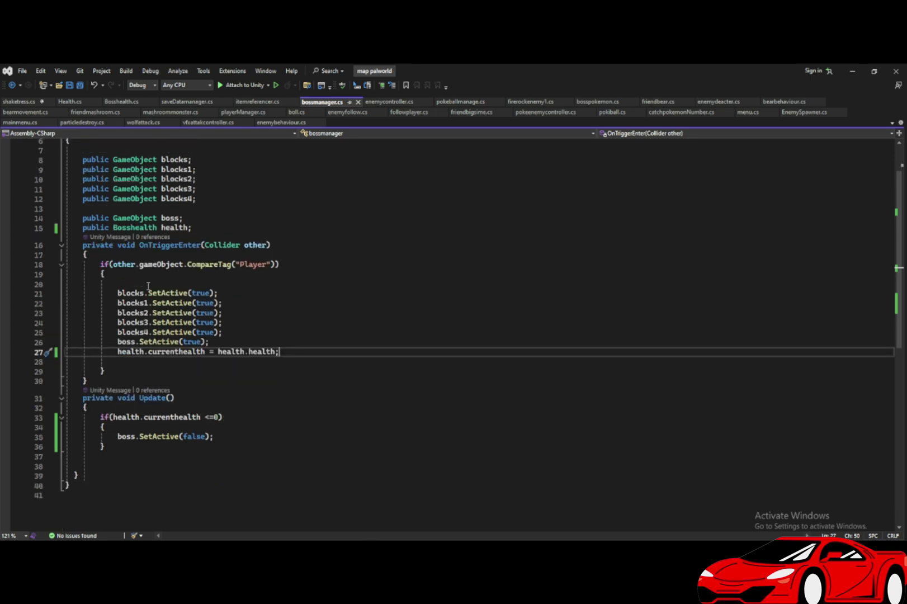
pyautogui.write('f')
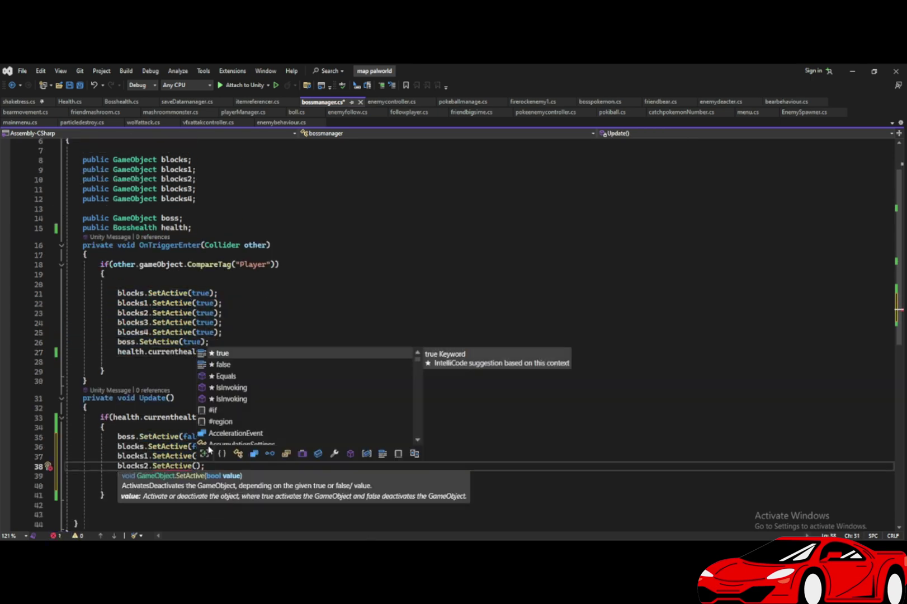
pyautogui.press('Tab')
pyautogui.press('Down')
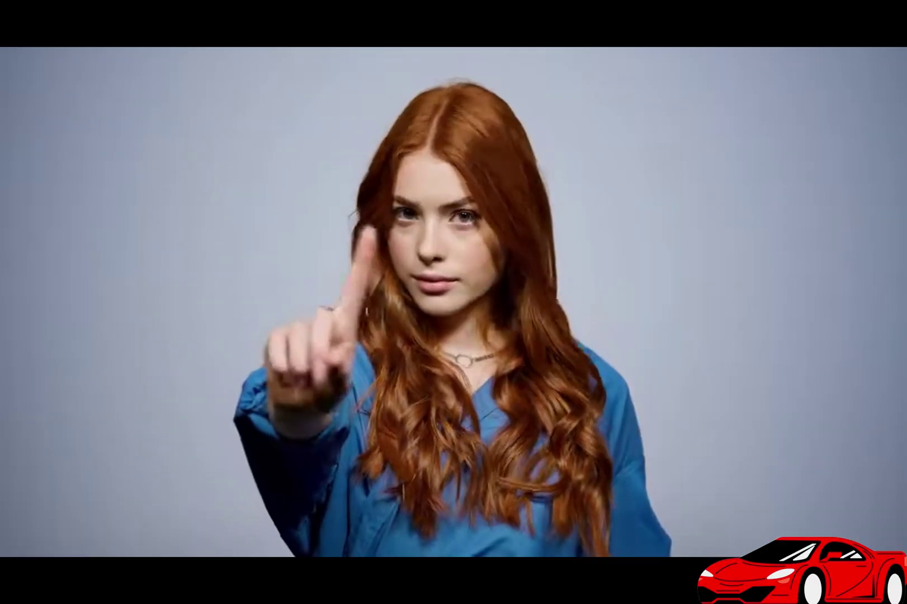
# Step: Add TerrainRock as a terrain layer and select NewLayer for painting
pyautogui.scroll(-1, 744, 475)
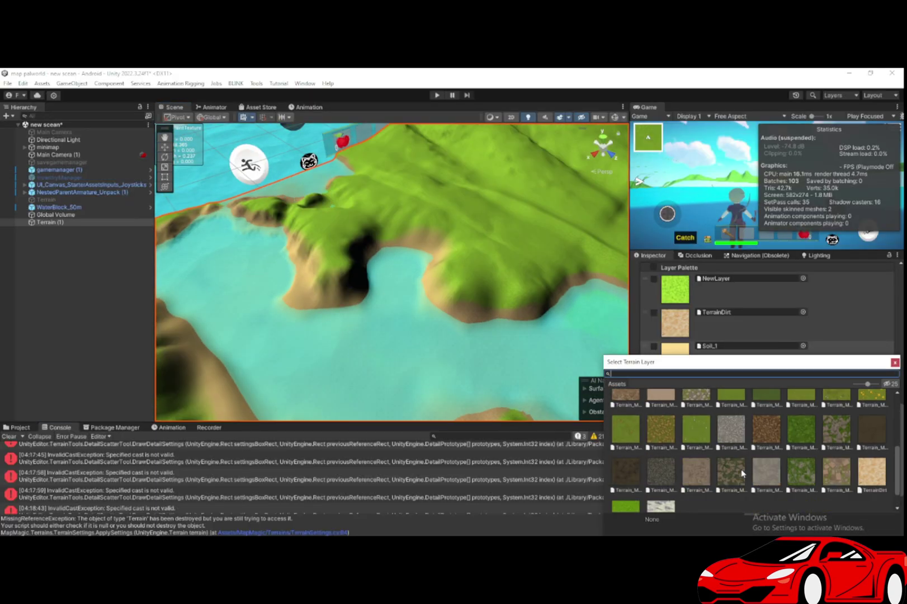
pyautogui.doubleClick(660, 473)
pyautogui.scroll(-5, 352, 250)
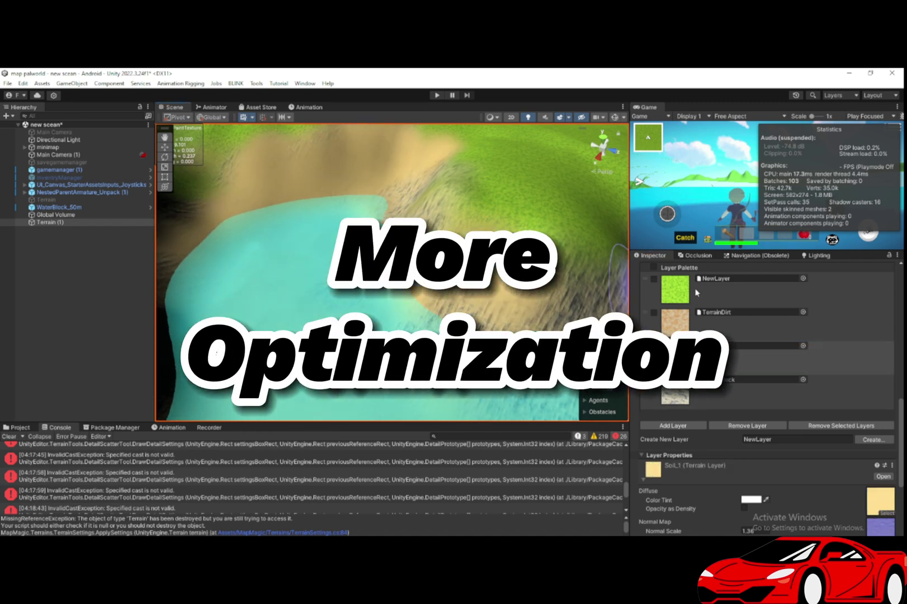
pyautogui.click(696, 292)
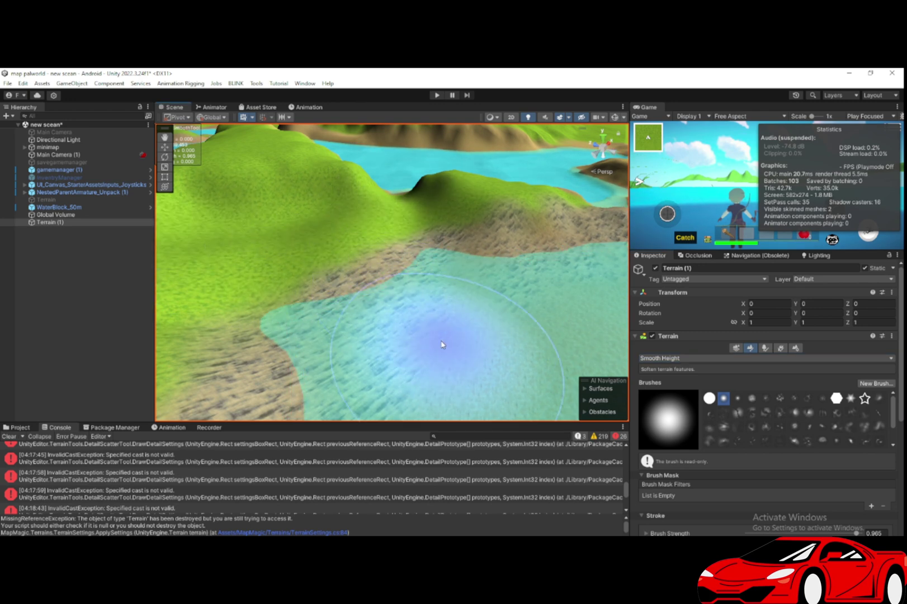
pyautogui.click(671, 358)
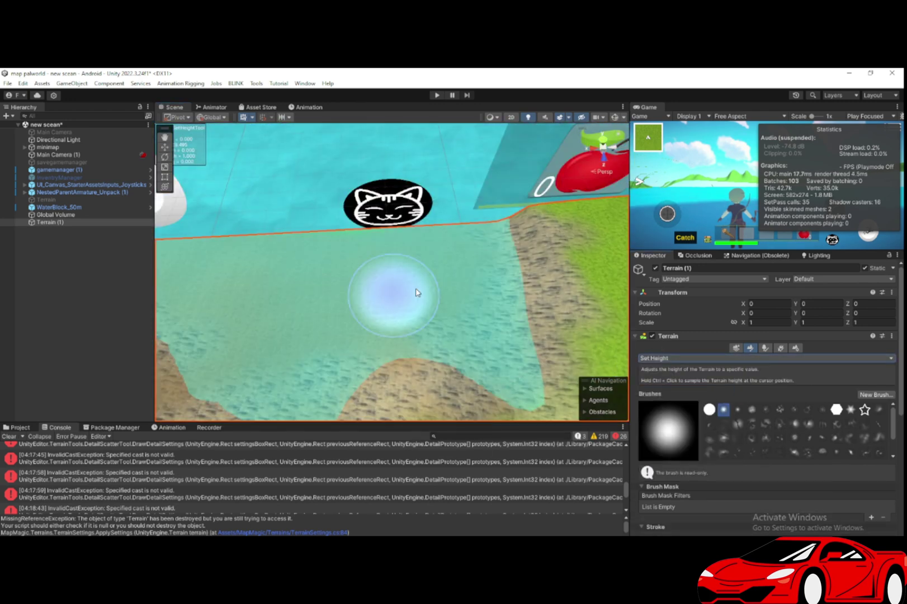